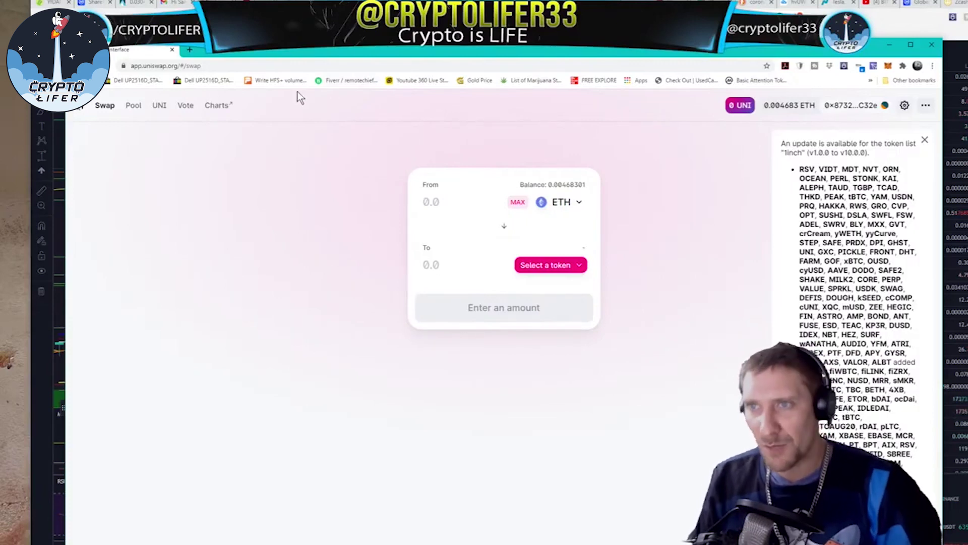
Step: Go to uniswap.org from the address bar and launch the Uniswap swap app
left_click(242, 67)
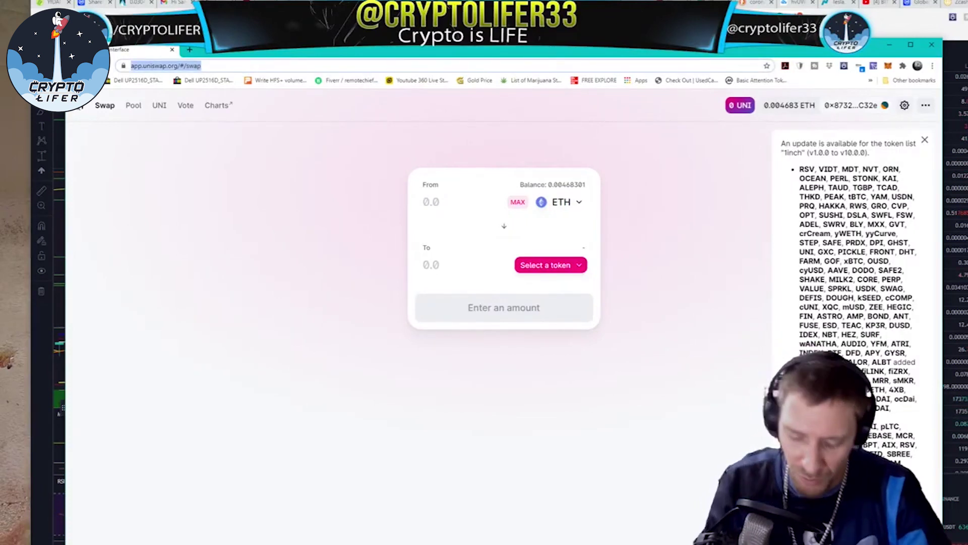
type("unis")
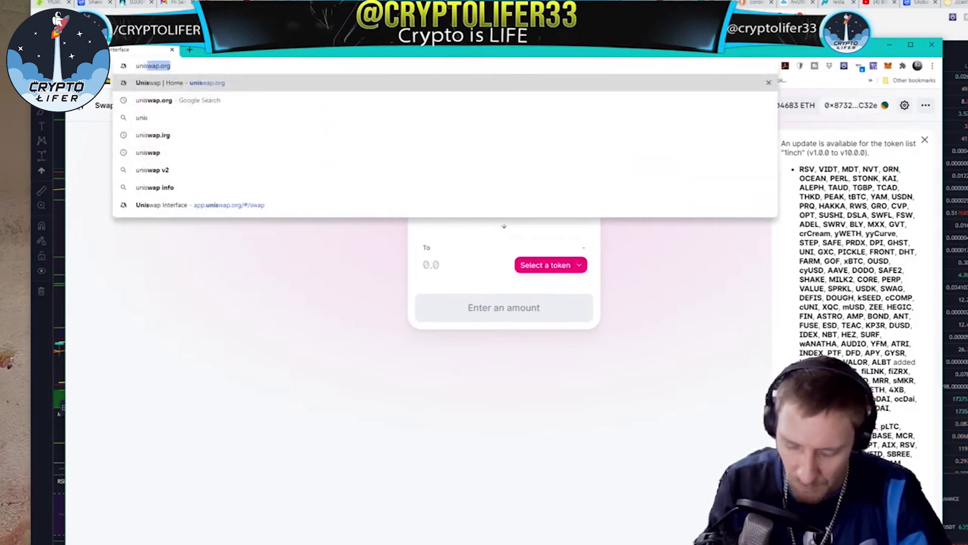
key("Return")
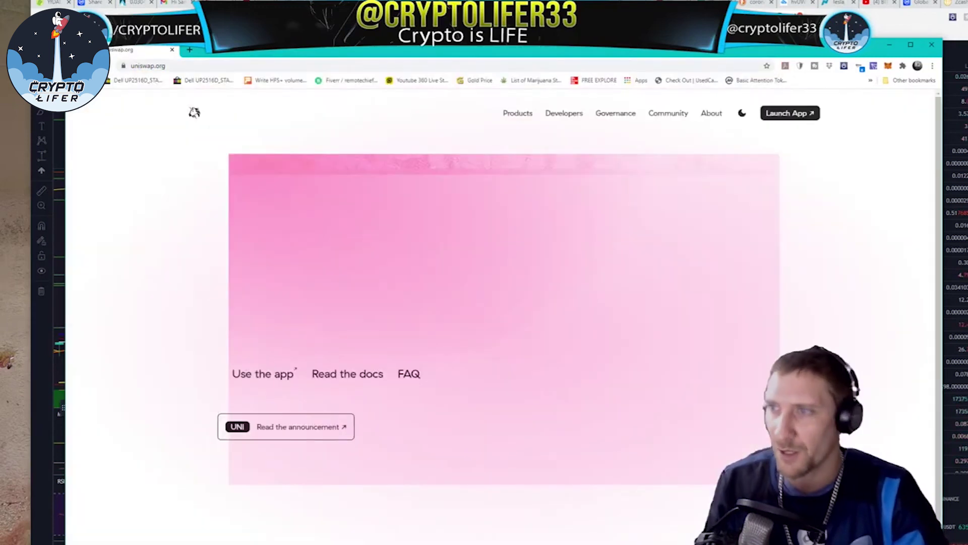
left_click(791, 113)
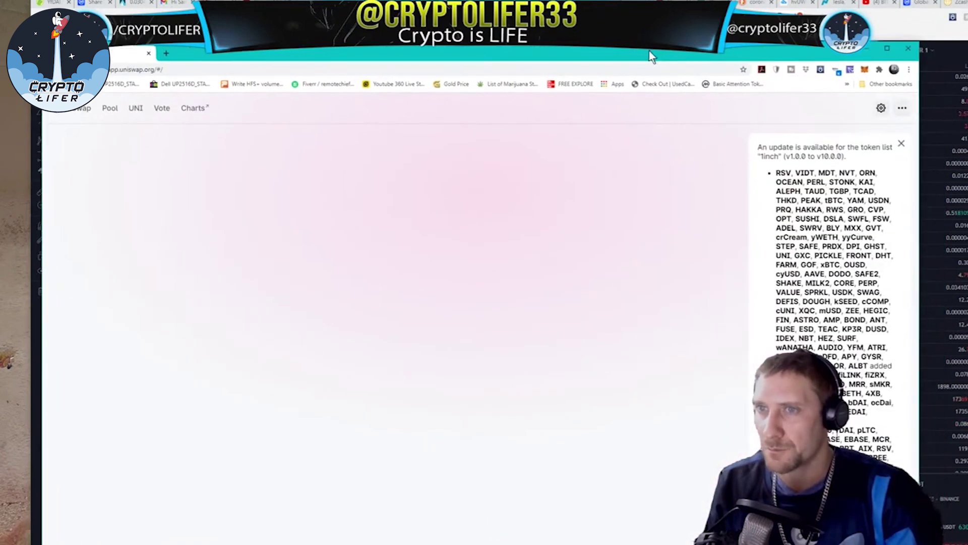
left_click_drag(673, 47, 689, 52)
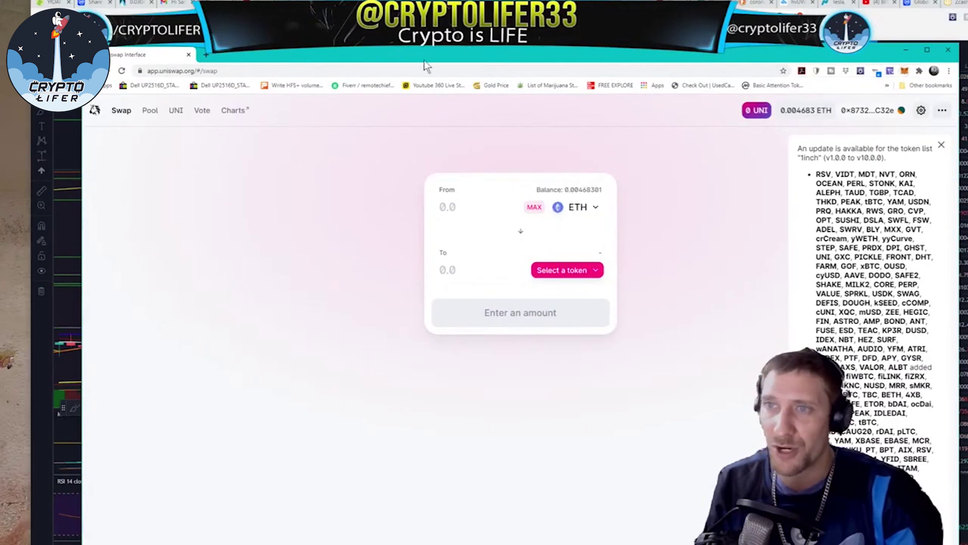
Step: Open metamask.io in a new tab from a 'meta mask' search, then return to Uniswap
left_click(203, 56)
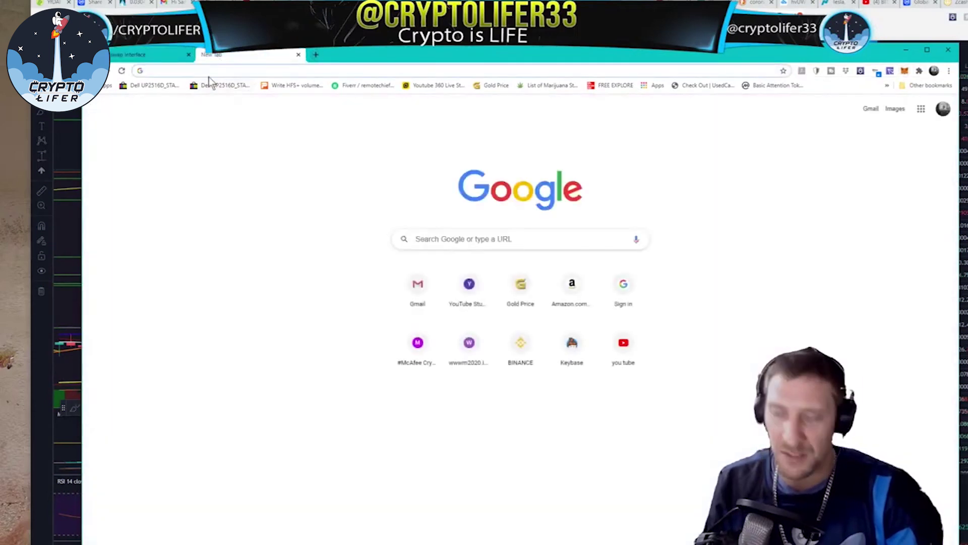
type("meta mask")
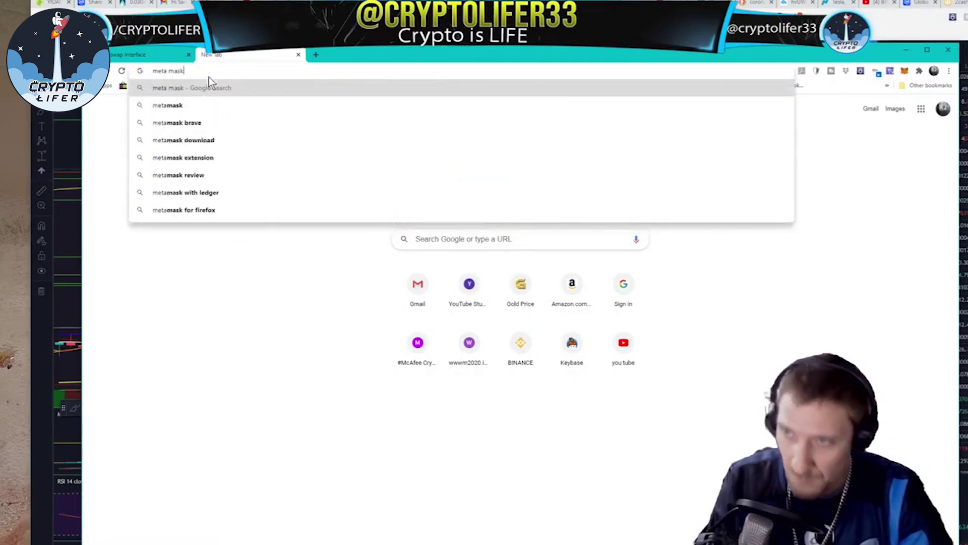
key("Return")
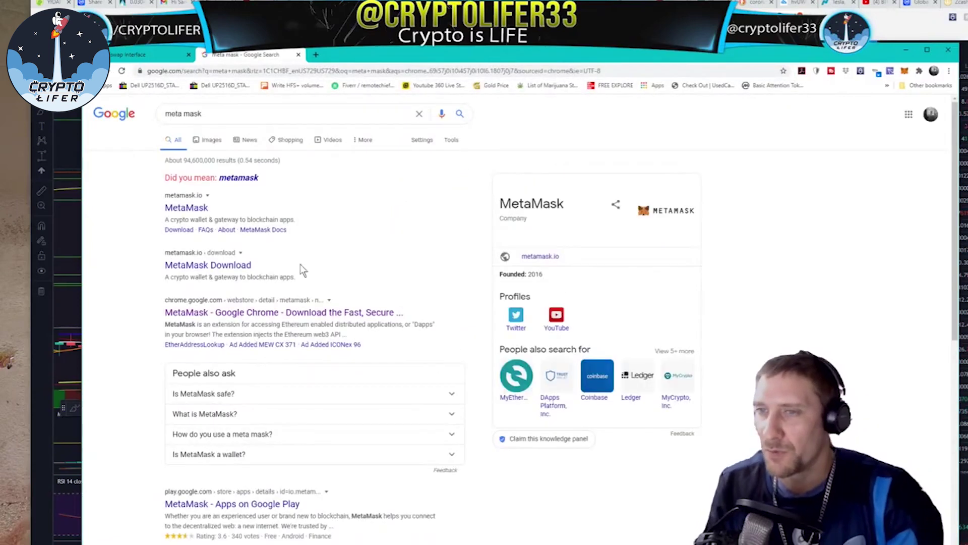
left_click(174, 208)
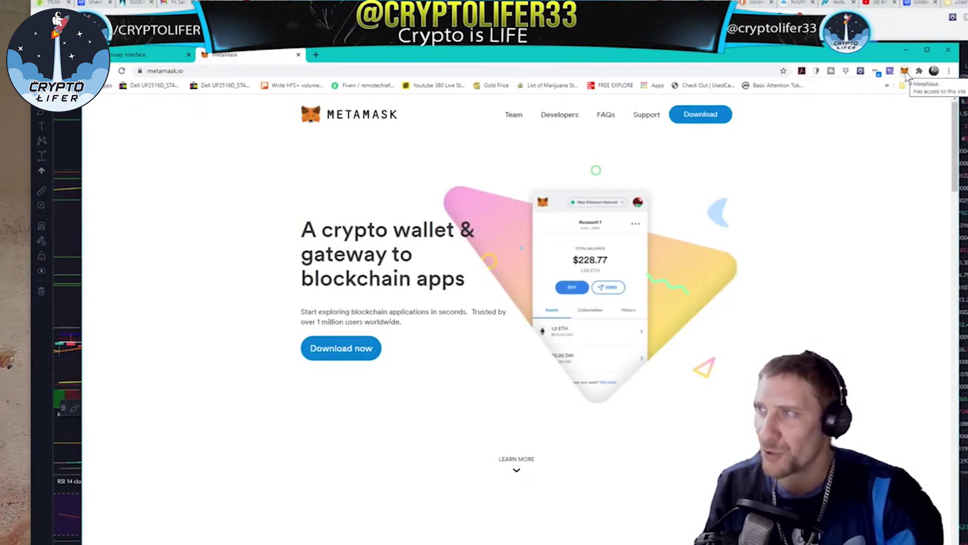
left_click(906, 74)
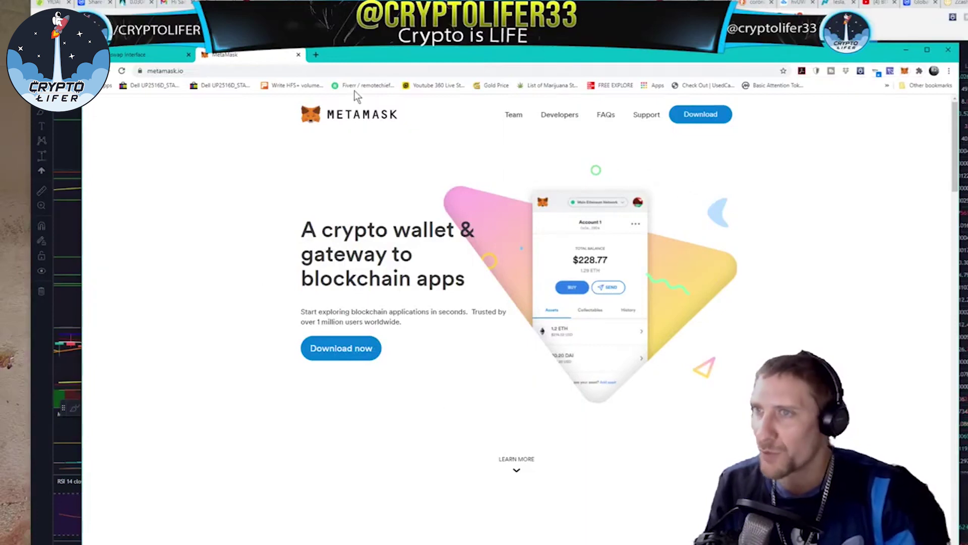
left_click(133, 56)
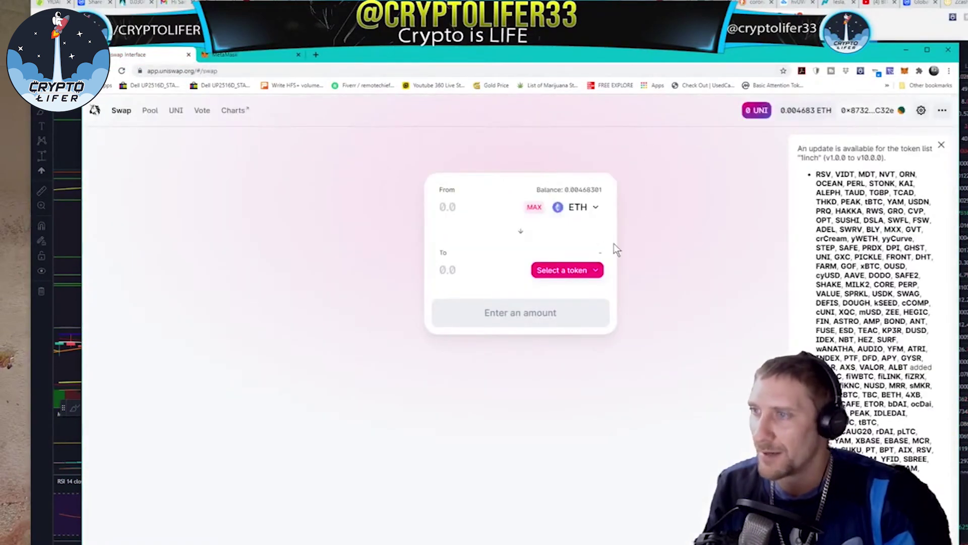
Step: Check MetaMask's assets list showing 1,229 Yf-DAI, then open the Buy options for Ether
left_click(905, 72)
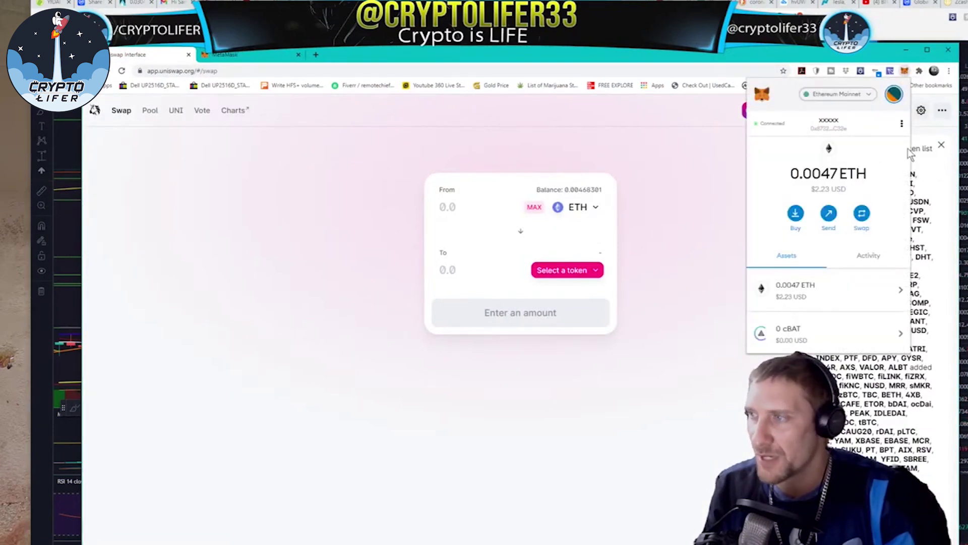
scroll(772, 275, "down", 5)
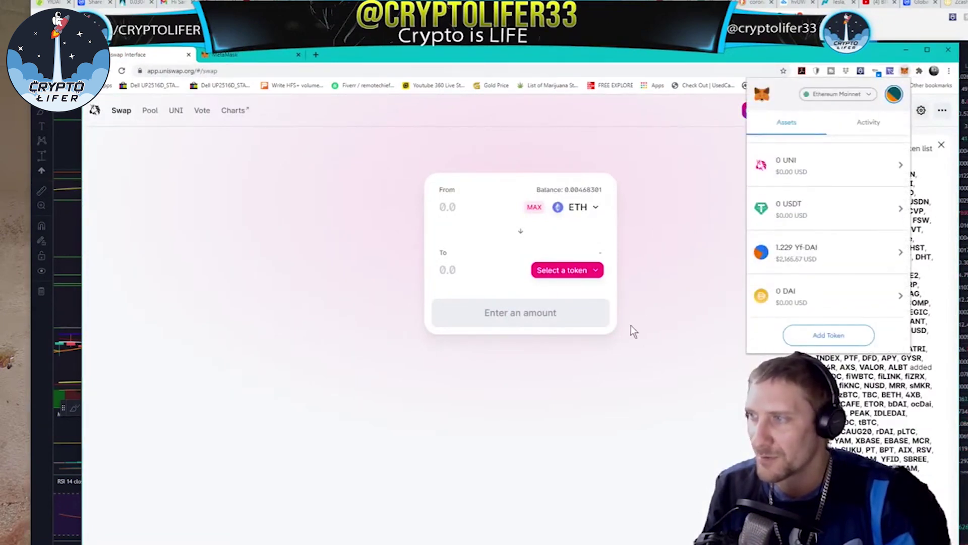
left_click(289, 252)
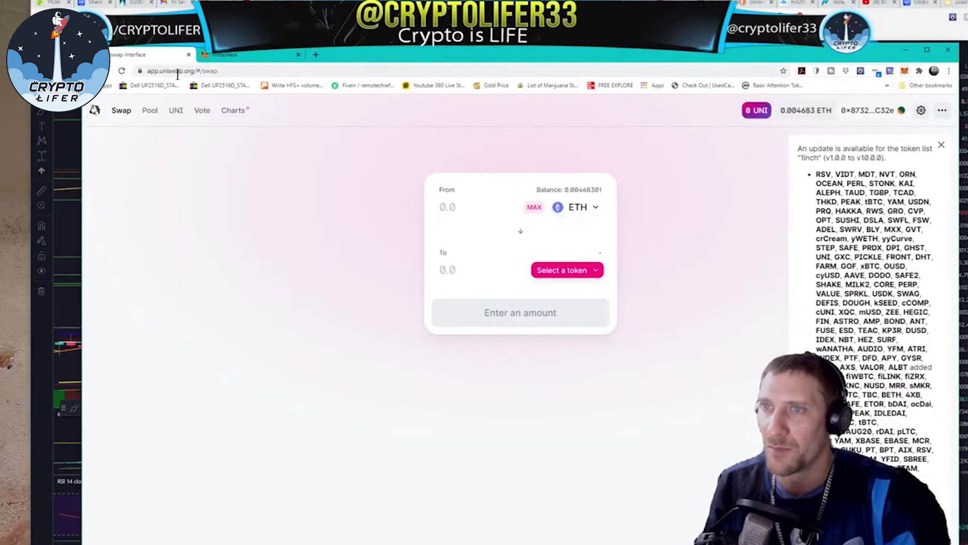
left_click(905, 71)
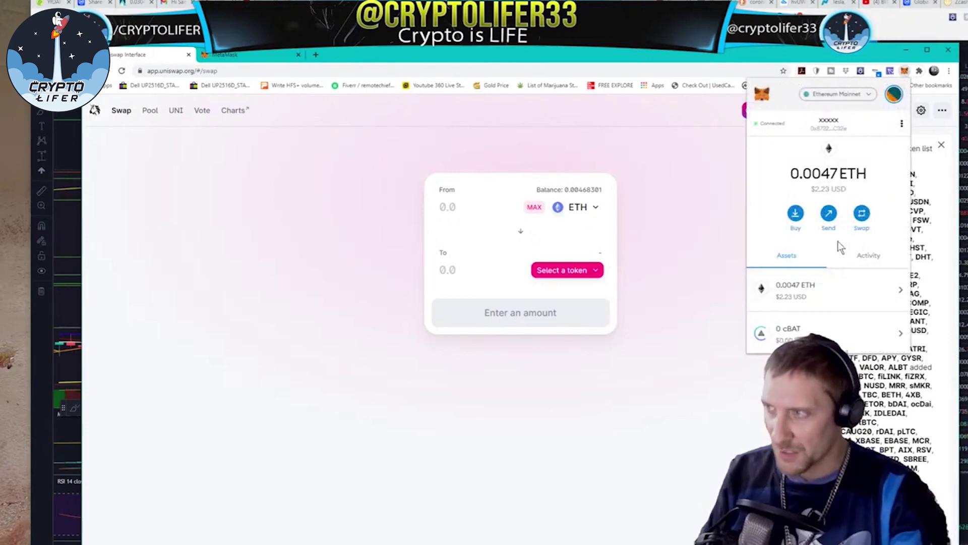
scroll(829, 255, "down", 5)
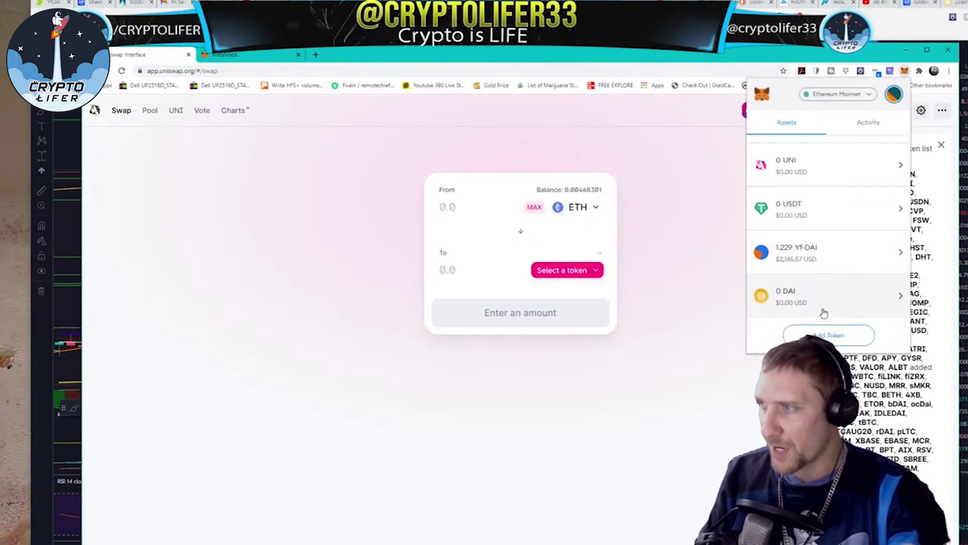
scroll(823, 313, "up", 5)
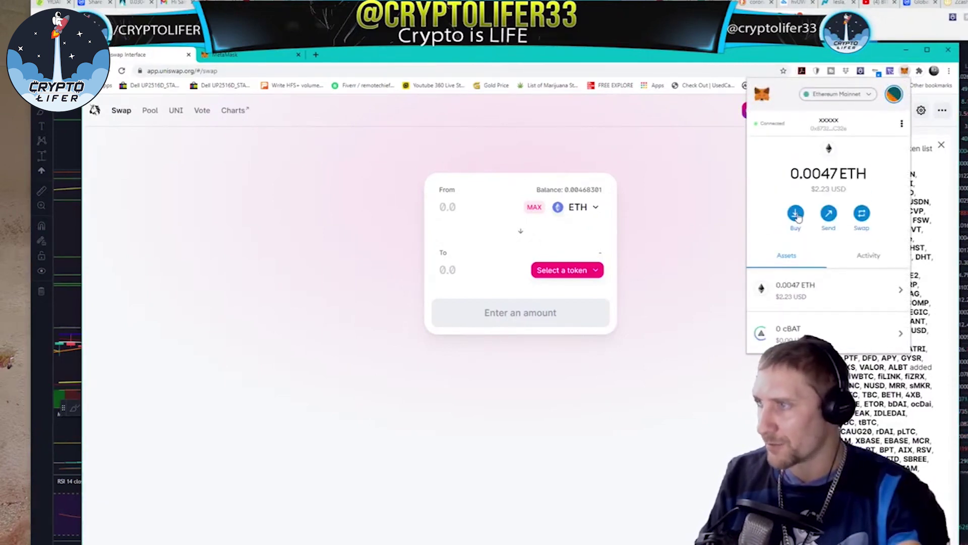
left_click(796, 214)
Step: Close the Deposit Ether panel, review the 1.229 Yf-DAI asset, and open a new Google tab
scroll(822, 282, "down", 4)
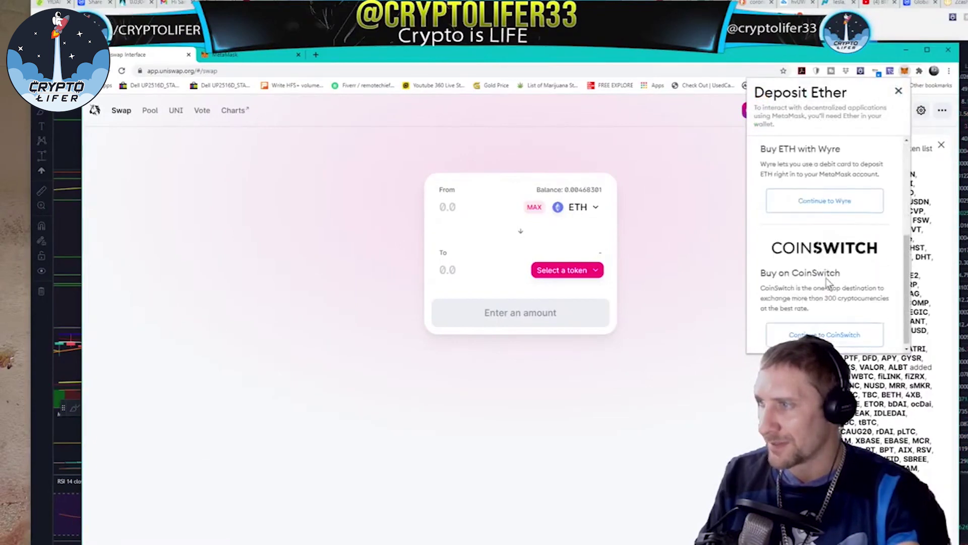
scroll(811, 191, "up", 3)
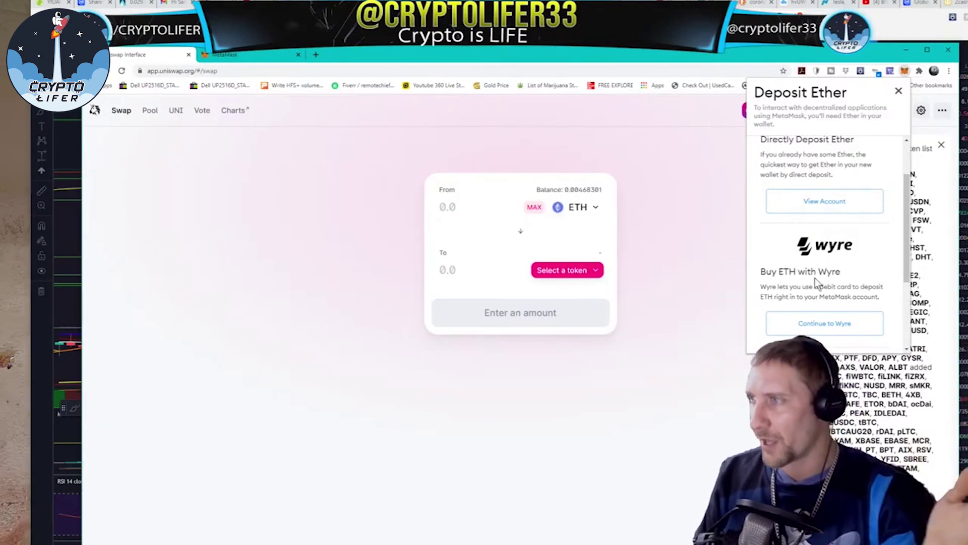
scroll(846, 249, "up", 2)
scroll(835, 289, "down", 4)
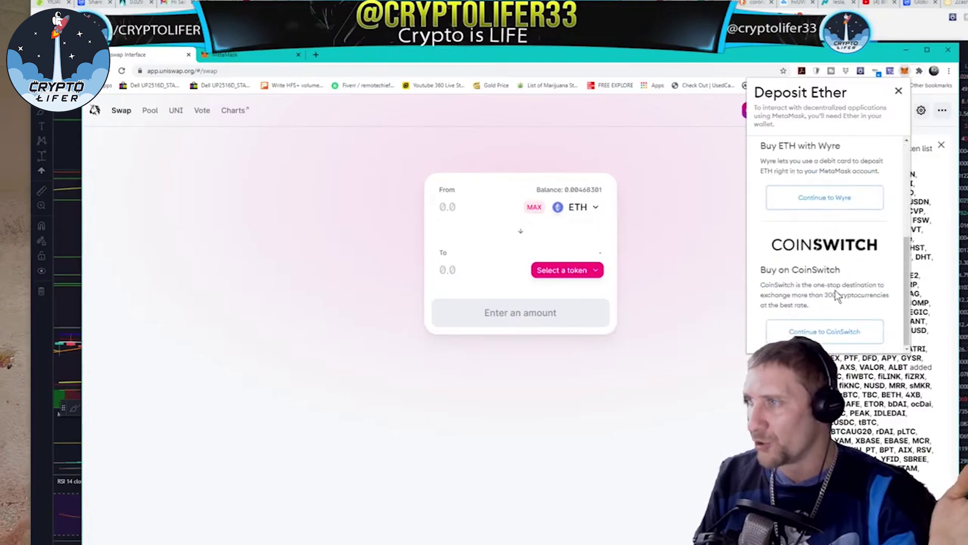
scroll(835, 289, "up", 4)
scroll(835, 294, "down", 4)
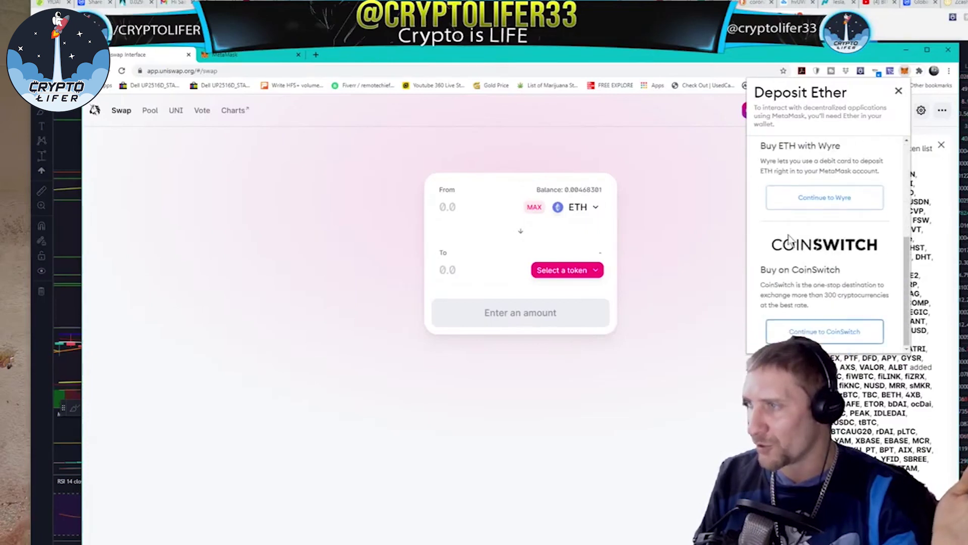
scroll(815, 225, "up", 5)
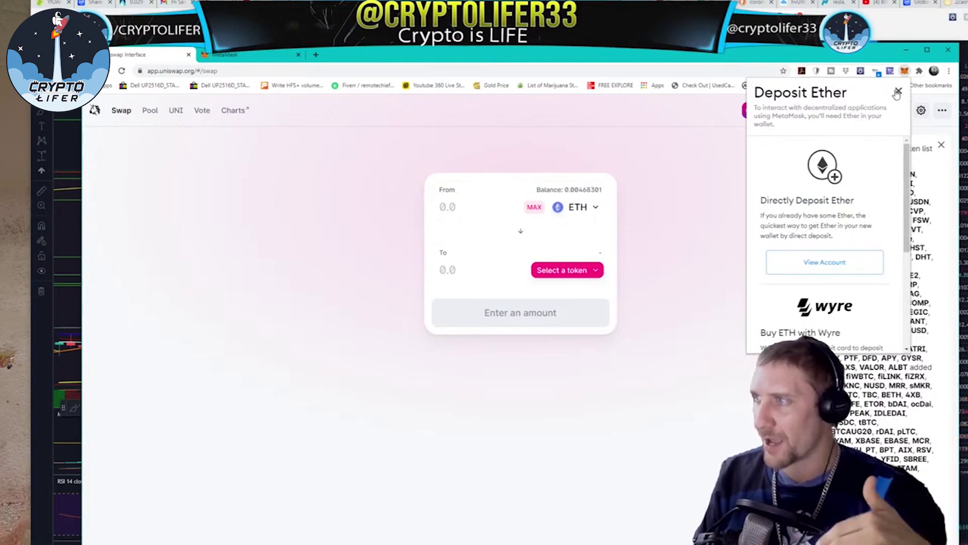
left_click(898, 92)
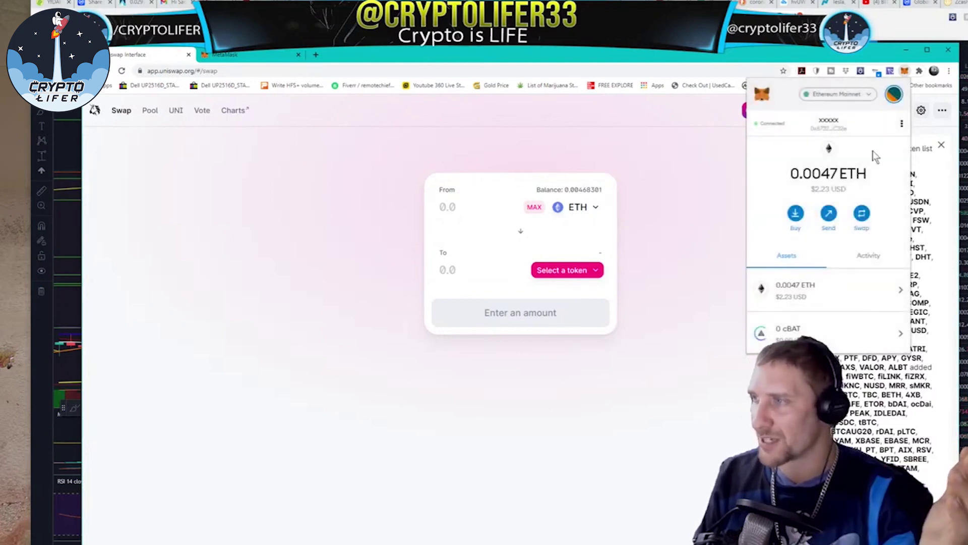
scroll(875, 157, "down", 5)
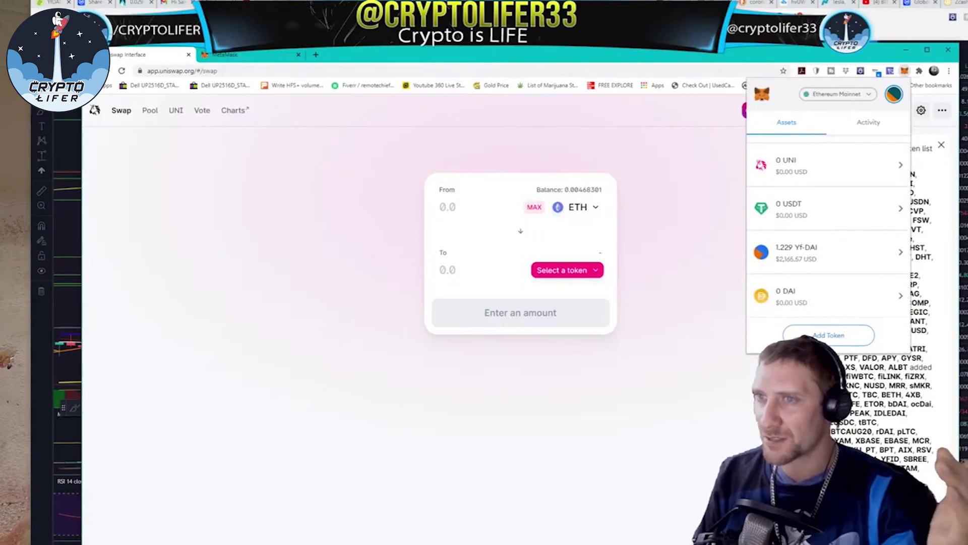
left_click(315, 55)
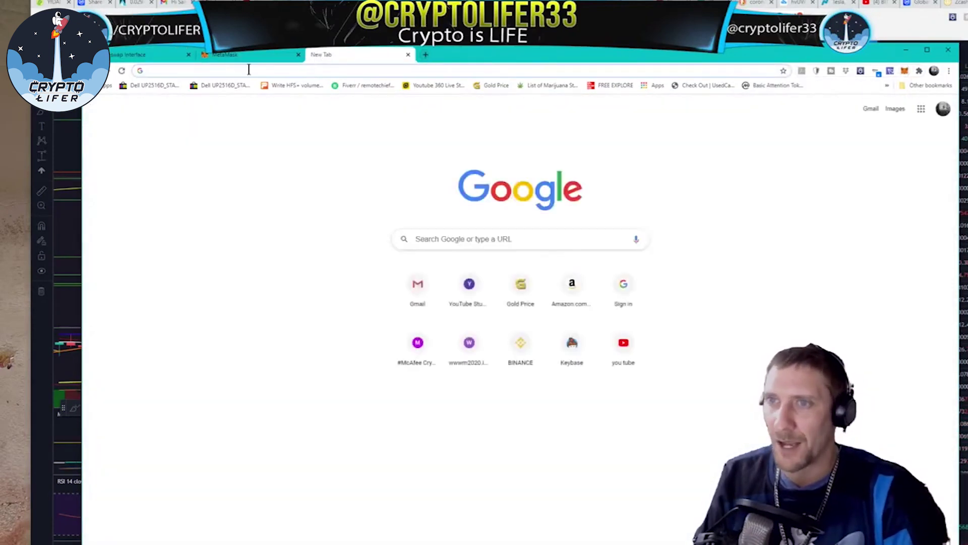
Step: Reach CoinGecko via a 'coingecko' search and look up 'yfdai' to open YfDAI.finance
type("coing")
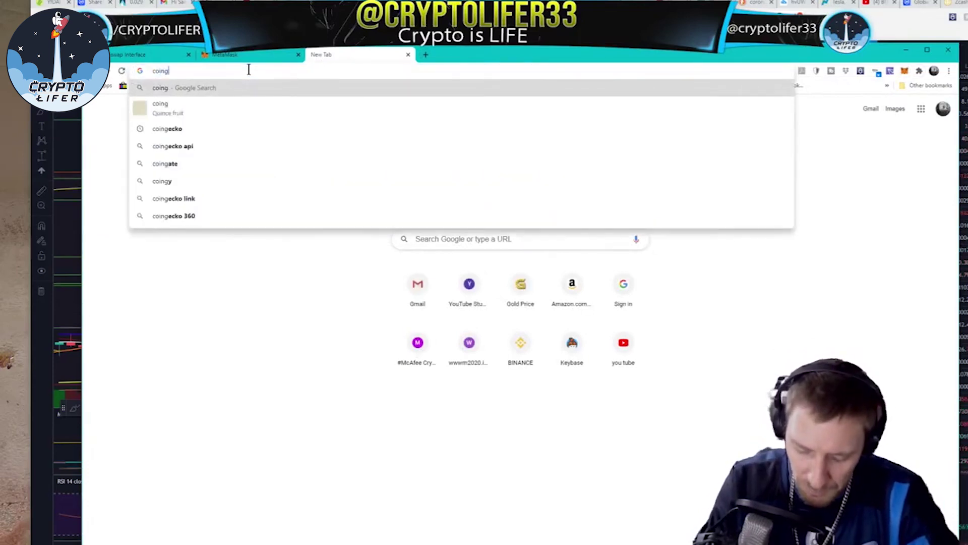
type("ecko")
key("Return")
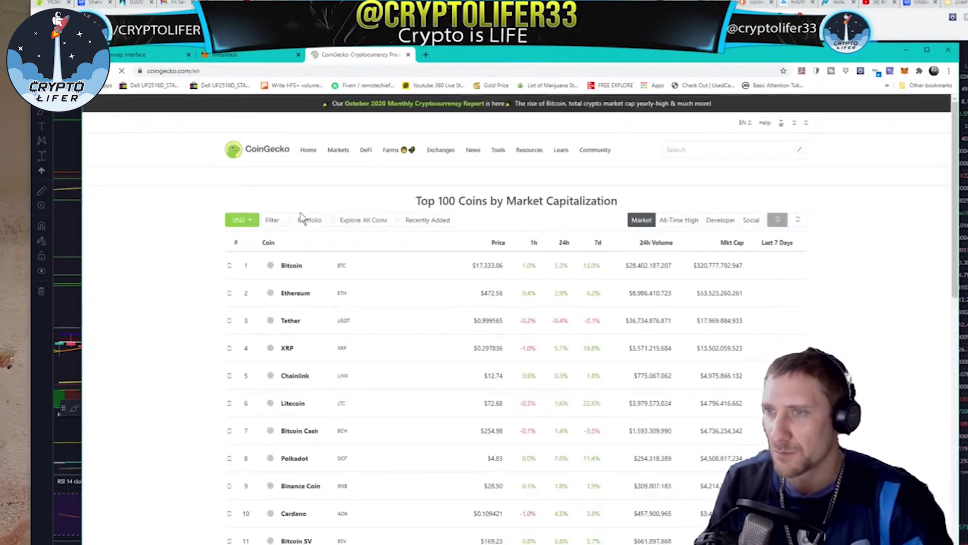
left_click(708, 155)
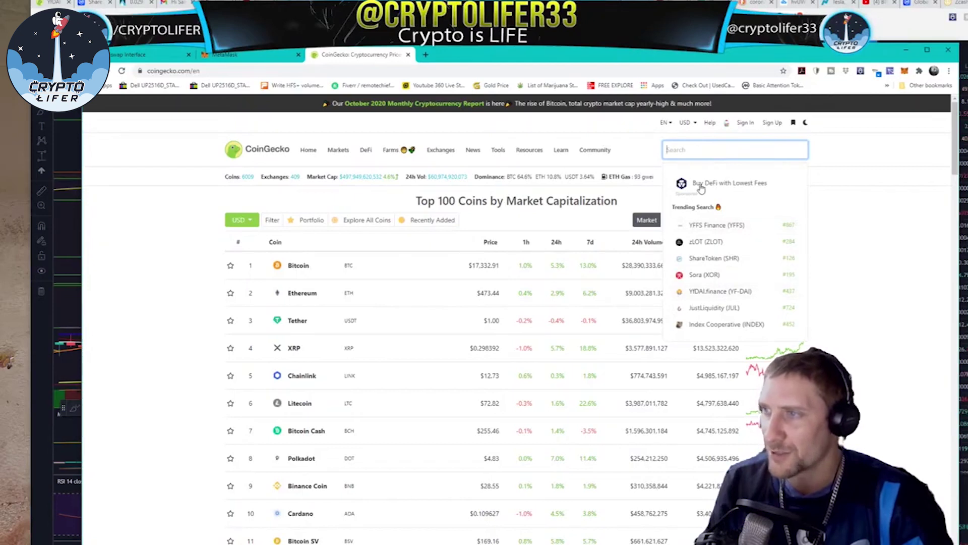
type("yf")
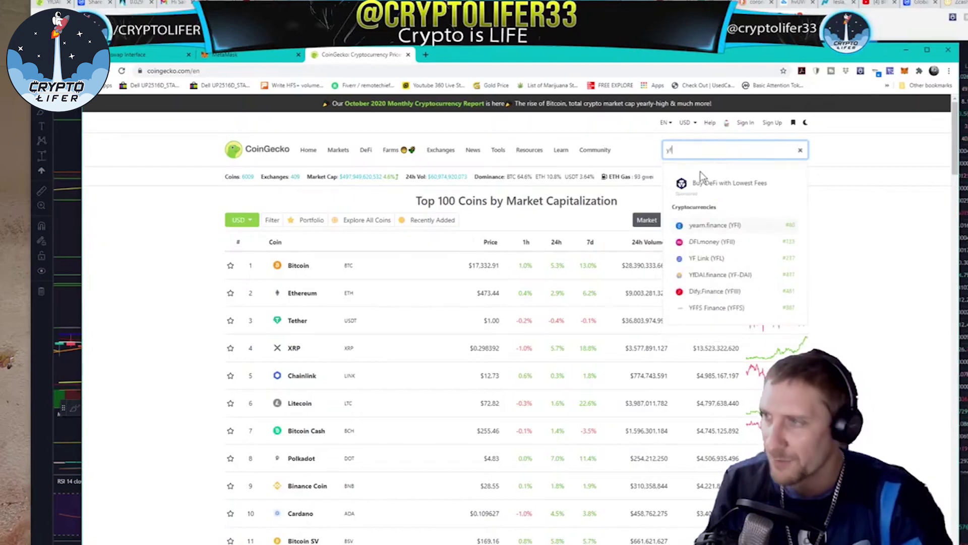
type("dai")
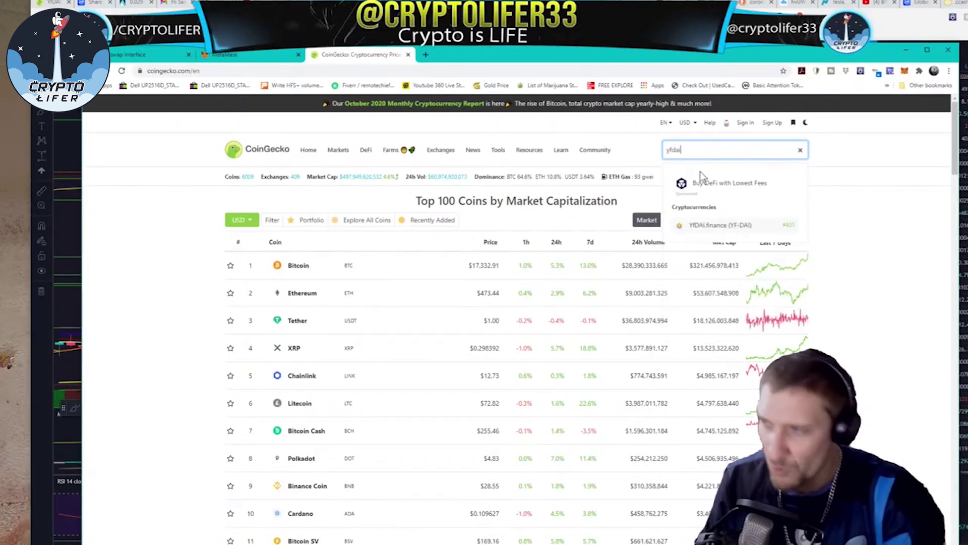
left_click(712, 227)
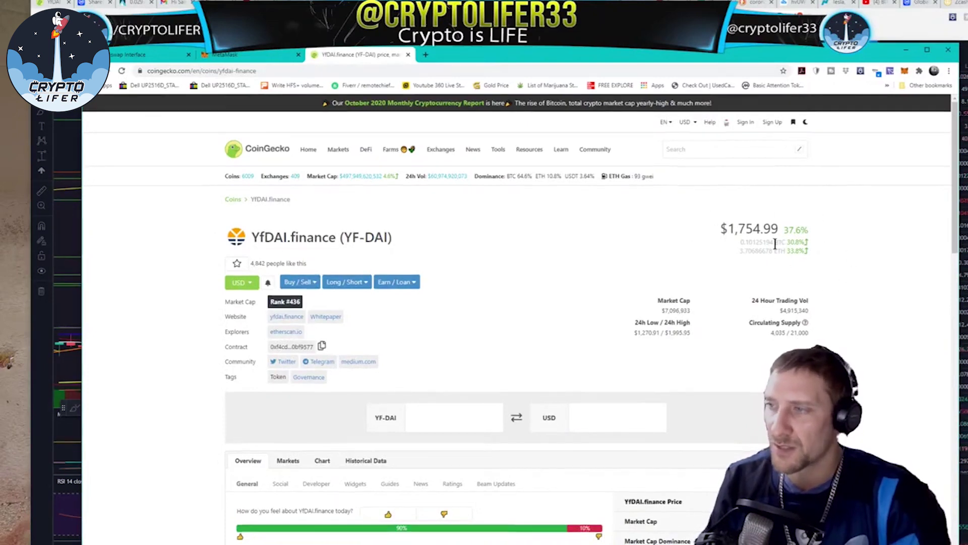
Step: Scroll the YfDAI.finance page past its price chart and contract address, then back up
scroll(805, 270, "down", 1)
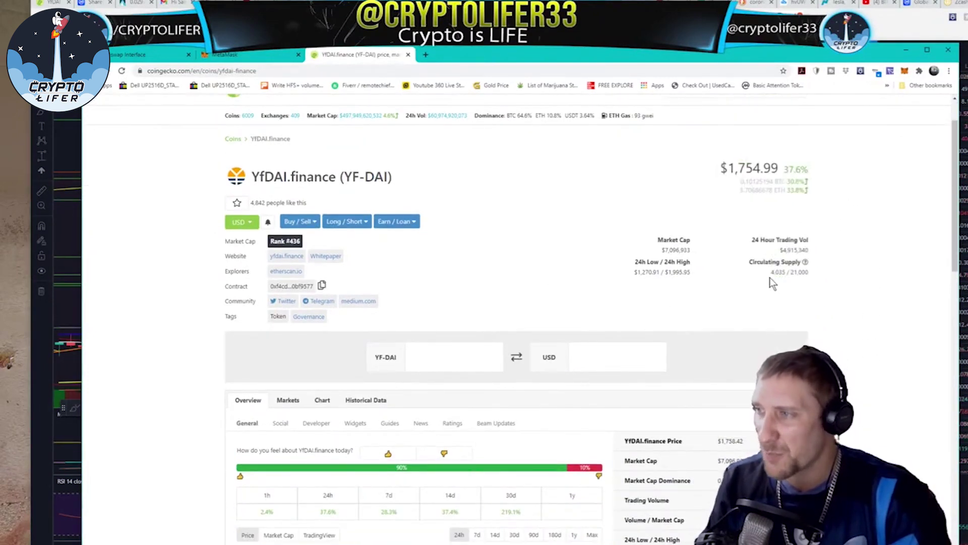
mouse_move(805, 263)
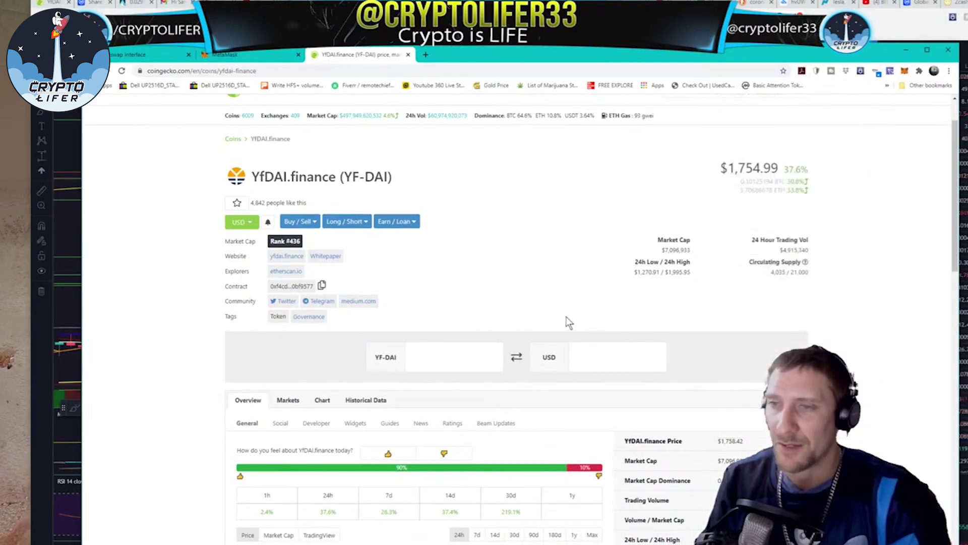
scroll(566, 317, "down", 1)
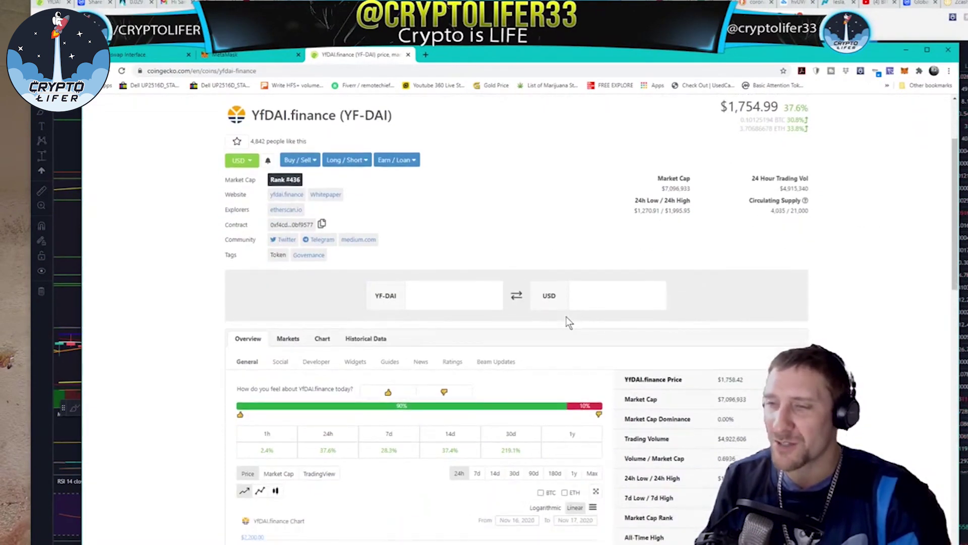
scroll(568, 323, "down", 3)
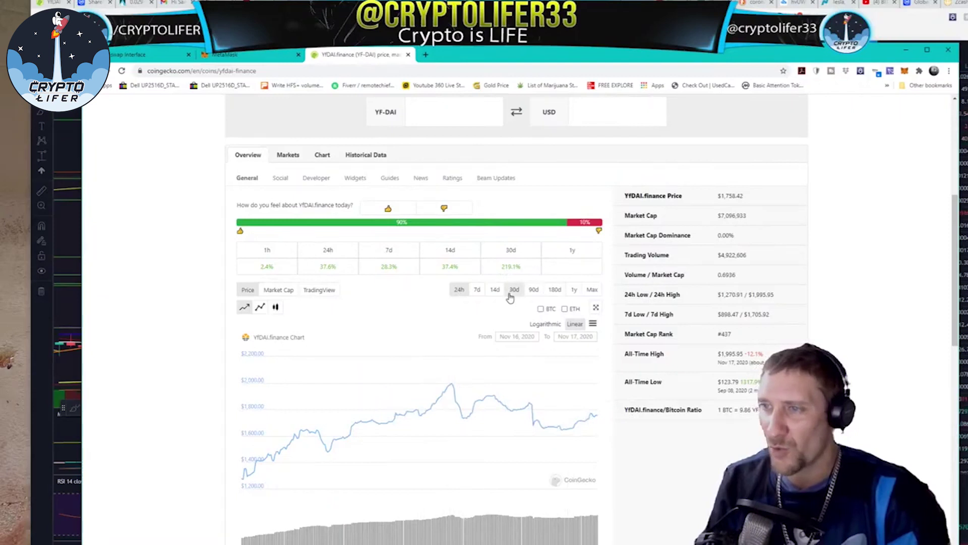
scroll(525, 362, "up", 3)
scroll(467, 334, "up", 2)
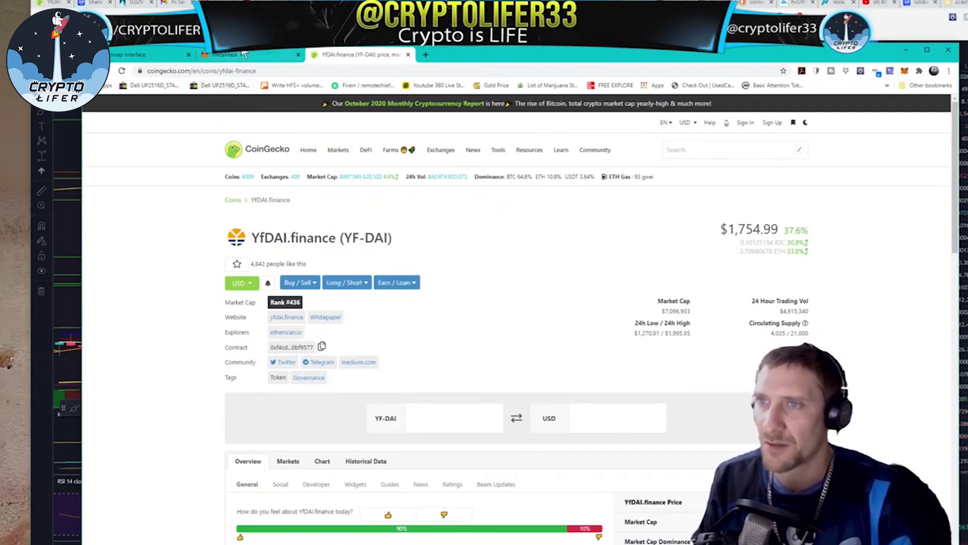
Step: On Uniswap, set Yf-DAI as the receive token by pasting its contract address
left_click(146, 55)
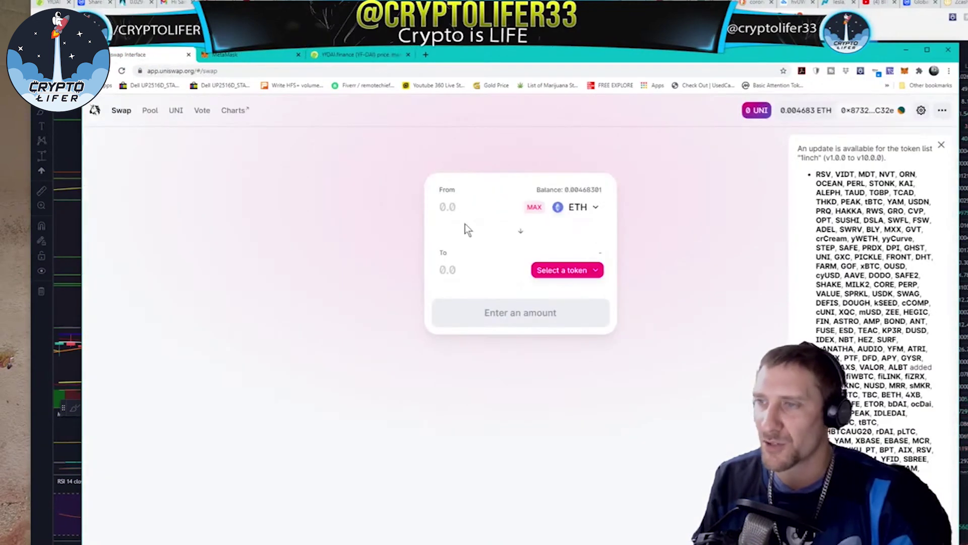
left_click(588, 275)
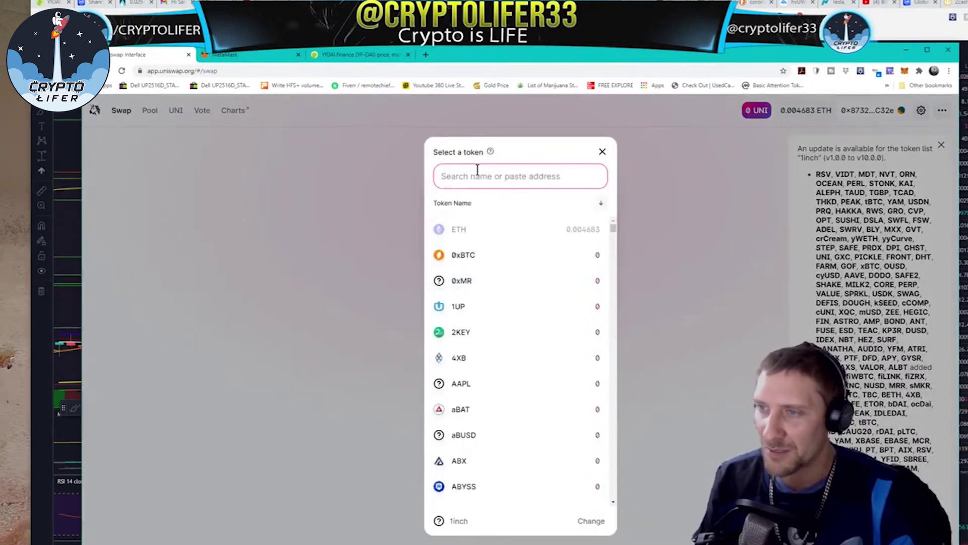
key("ctrl+v")
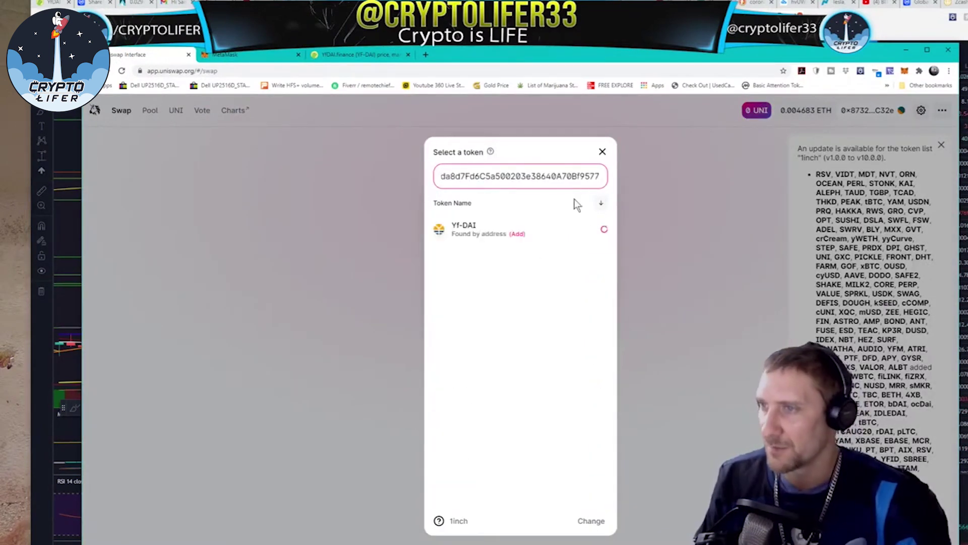
left_click(480, 232)
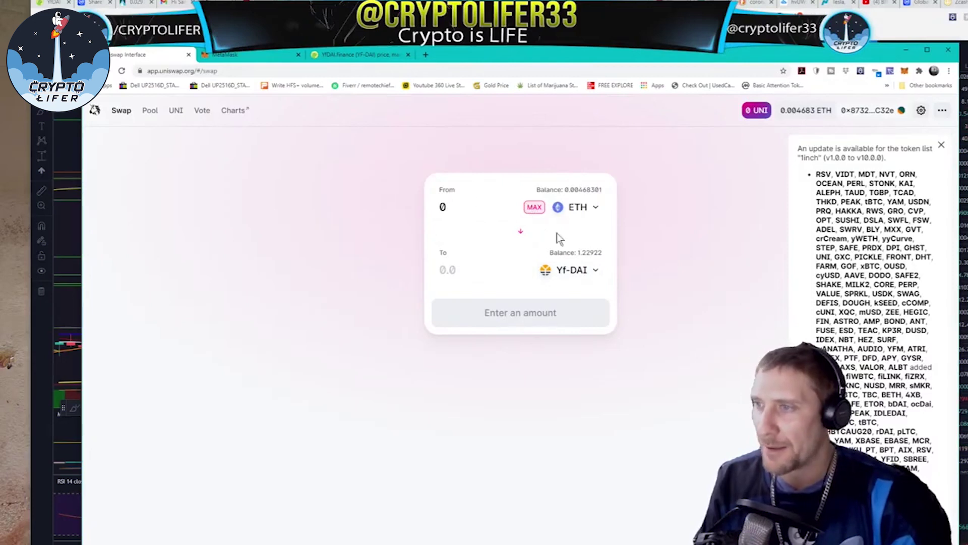
Step: Enter 1 as the ETH amount, estimating 0.27349 Yf-DAI
left_click(459, 208)
type("1")
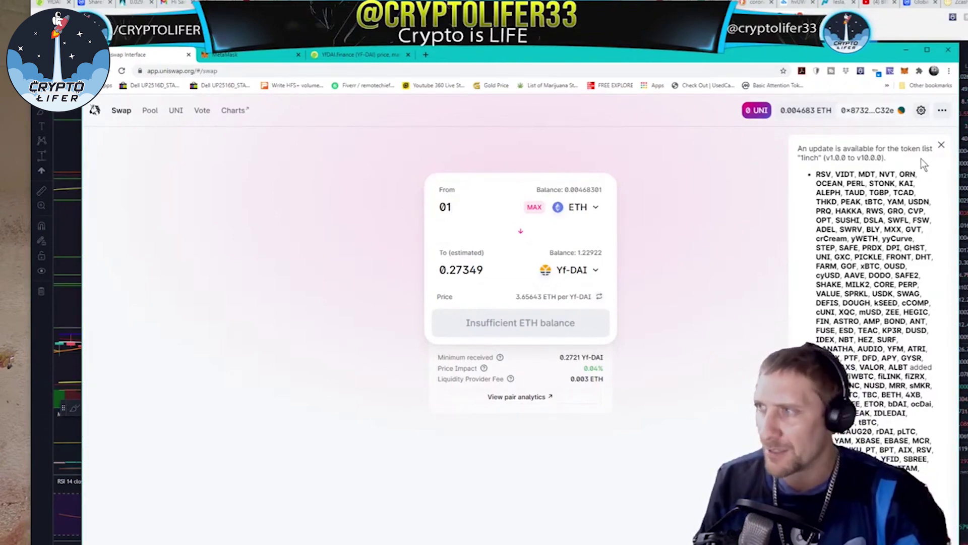
left_click(483, 207)
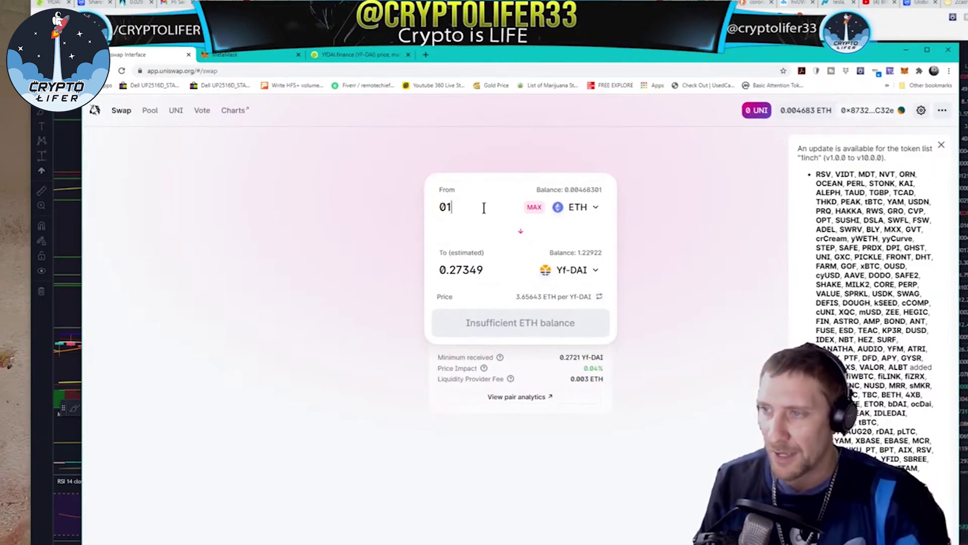
Step: Open the Yf-DAI asset in MetaMask, showing 1.229 Yf-DAI worth $2,150.30
left_click(904, 71)
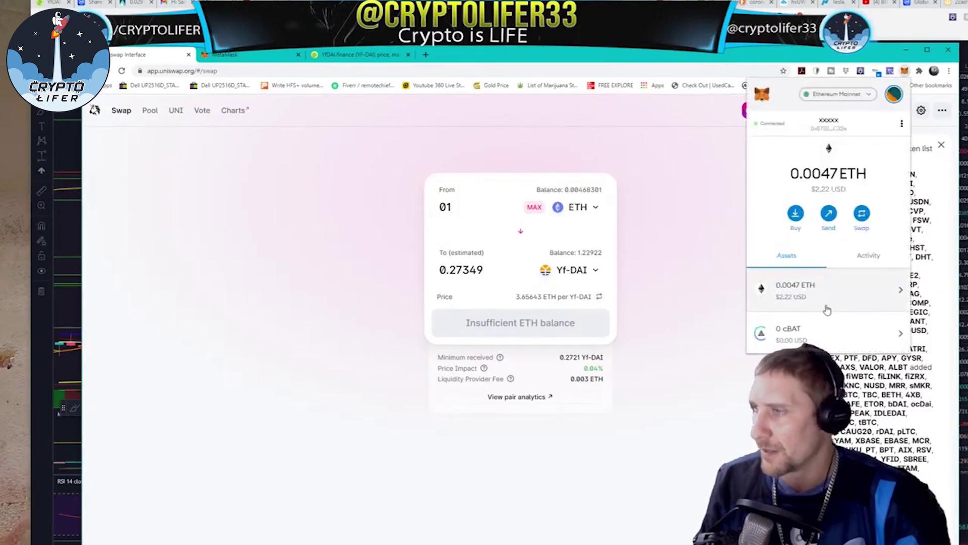
scroll(826, 308, "down", 3)
left_click(822, 258)
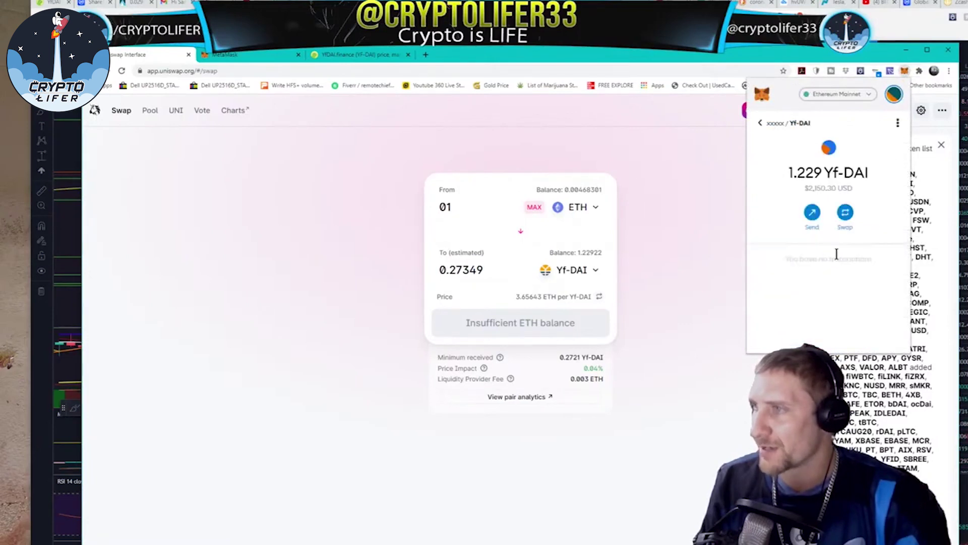